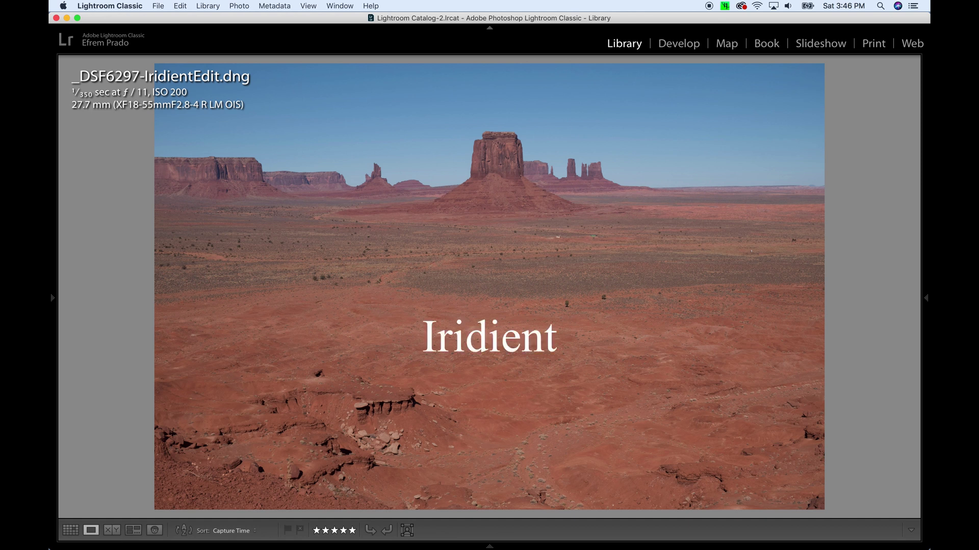
# Step: Switch to _DSF6297-Enhanced.dng and magnify it, panning around the central butte
pyautogui.press('Right')
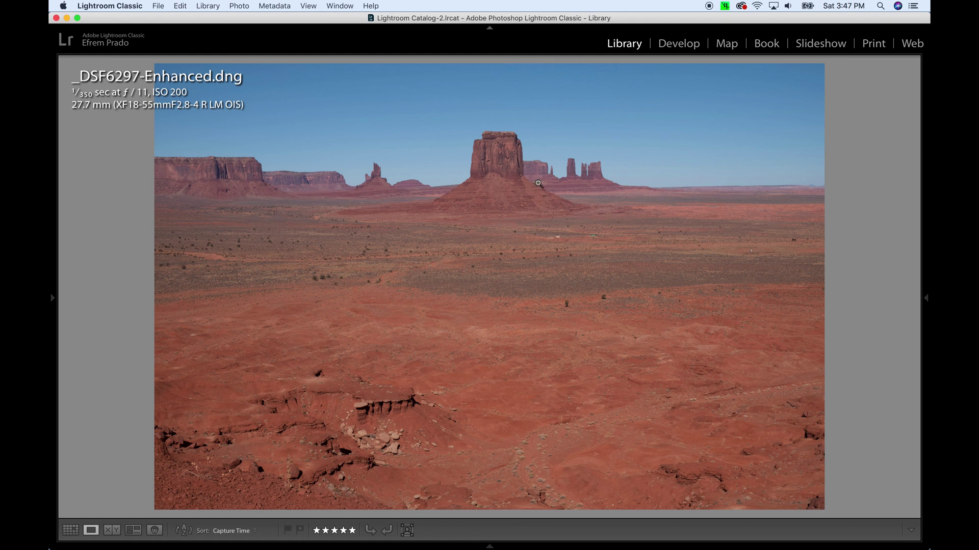
pyautogui.moveTo(514, 181); pyautogui.dragTo(563, 329)
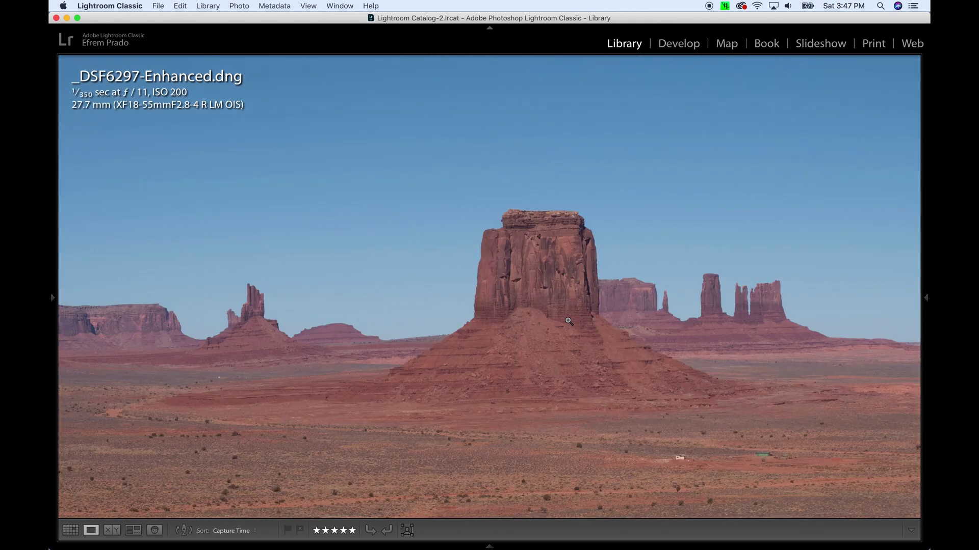
pyautogui.moveTo(517, 300); pyautogui.dragTo(469, 252)
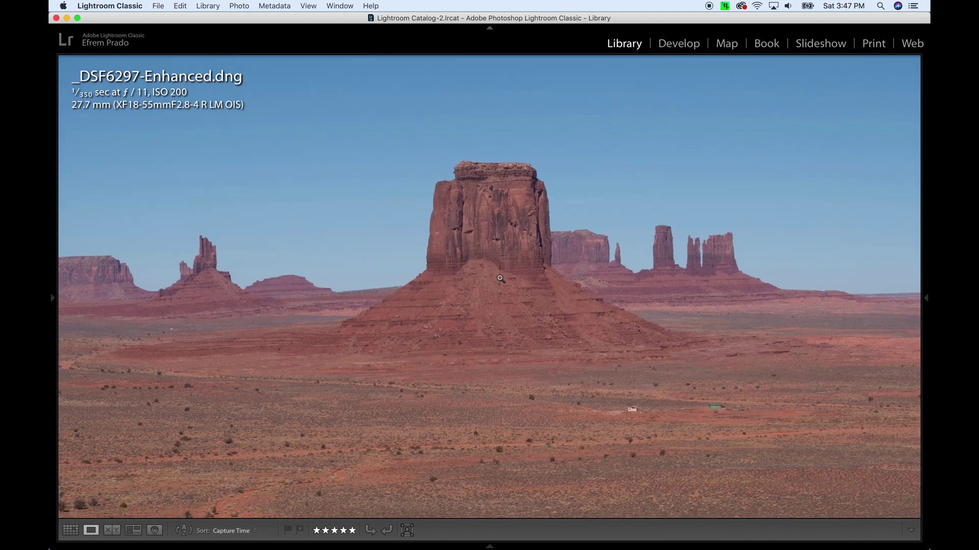
# Step: Show both _DSF6297 versions in Compare view, zoomed together and panned around the butte
pyautogui.press('c')
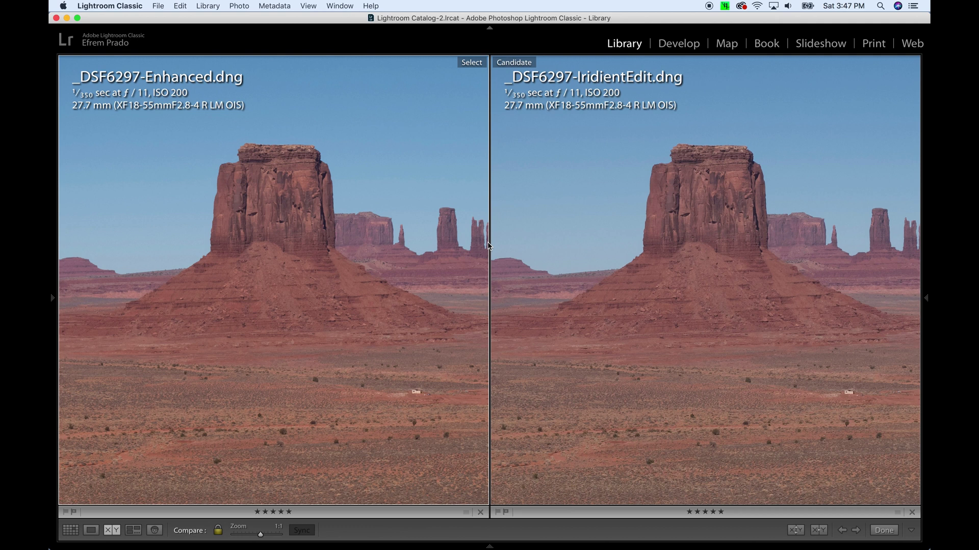
pyautogui.click(422, 265)
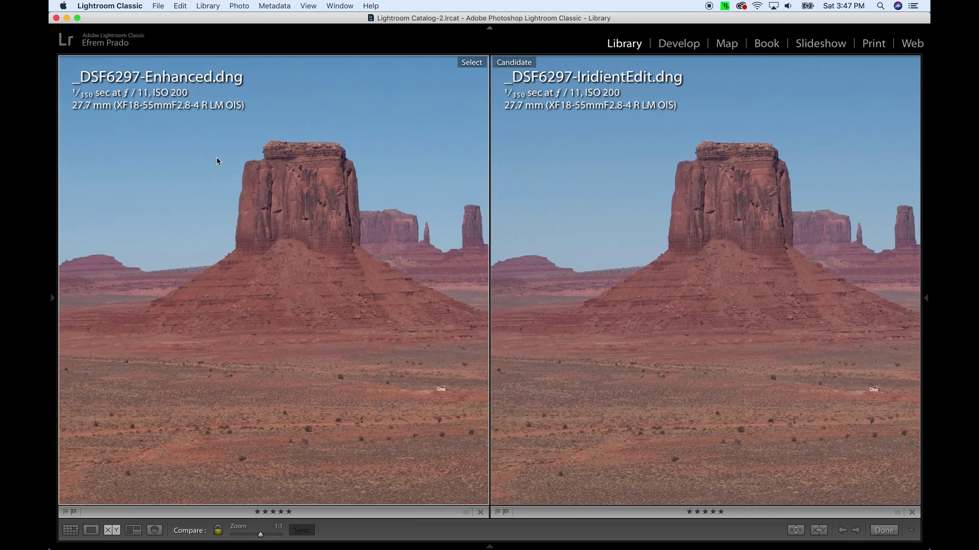
pyautogui.scroll(-2, 778, 236)
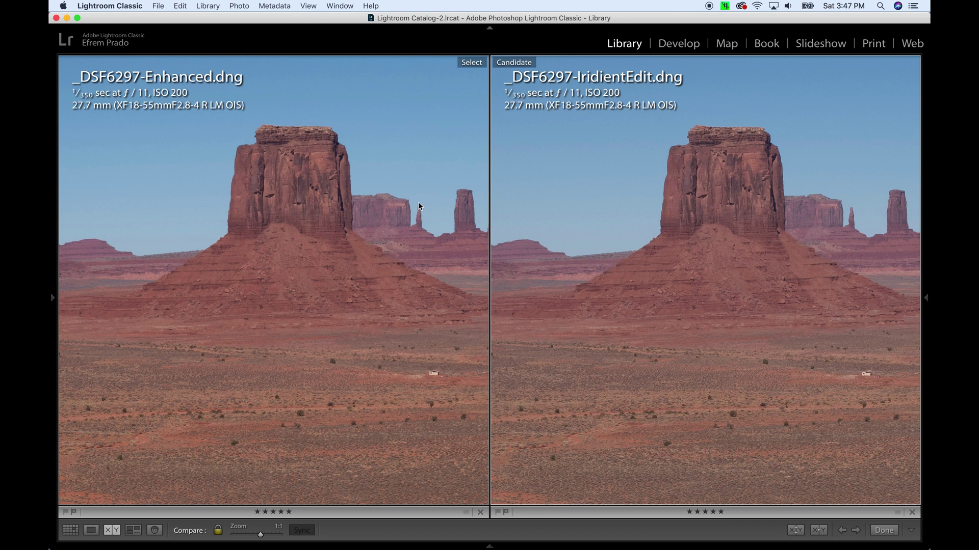
pyautogui.click(728, 210)
pyautogui.moveTo(728, 210); pyautogui.dragTo(728, 188)
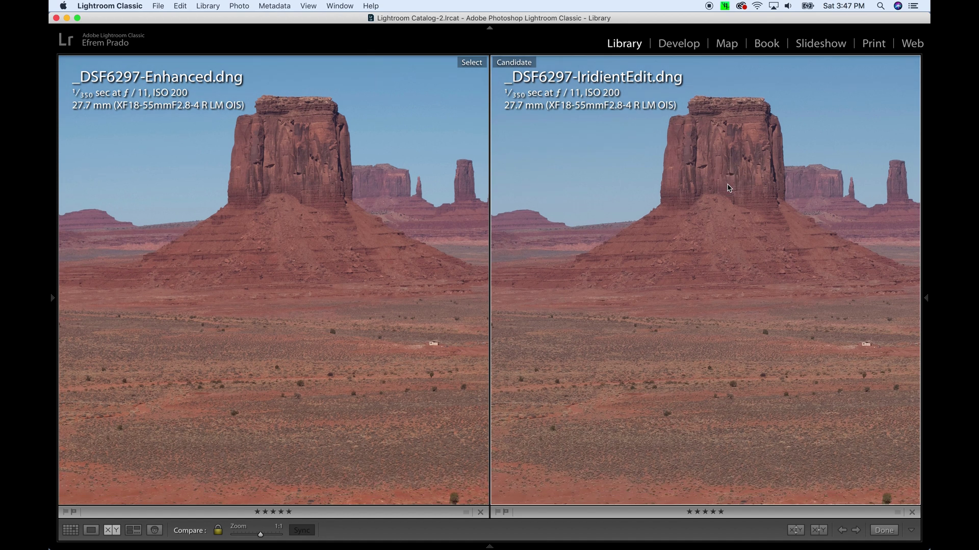
pyautogui.moveTo(728, 188); pyautogui.dragTo(725, 229)
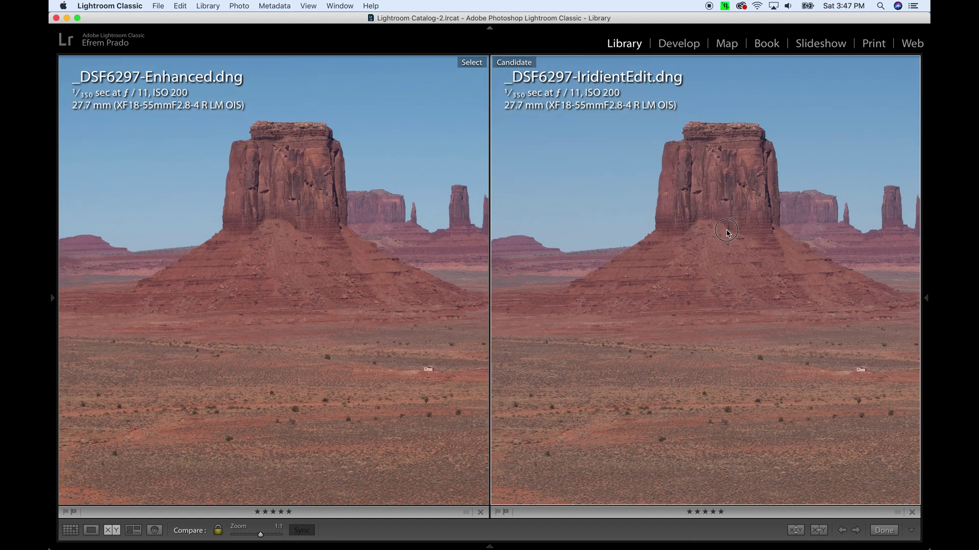
pyautogui.doubleClick(726, 234)
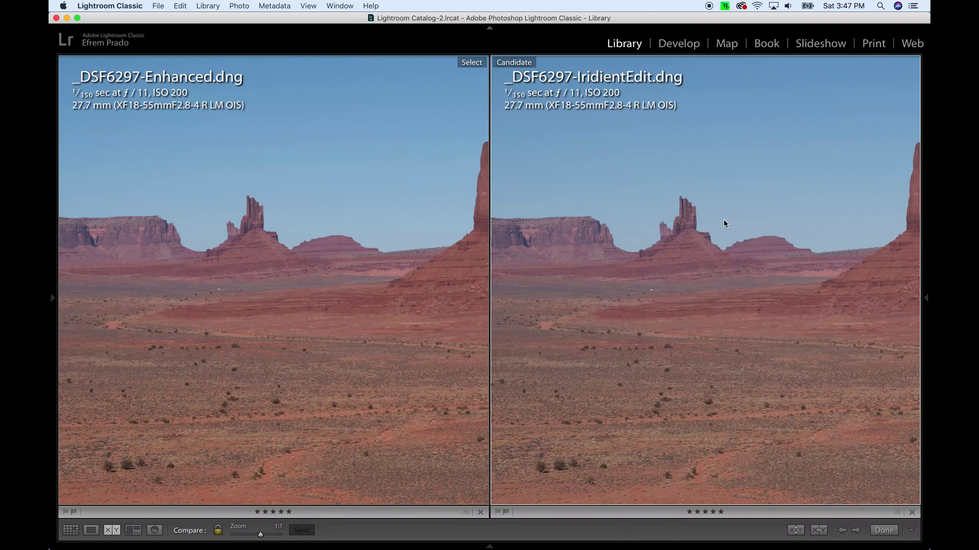
# Step: Zoom both images to 2:1 on the spire, pan them together, then return to 1:1
pyautogui.click(681, 234)
pyautogui.moveTo(677, 234); pyautogui.dragTo(740, 308)
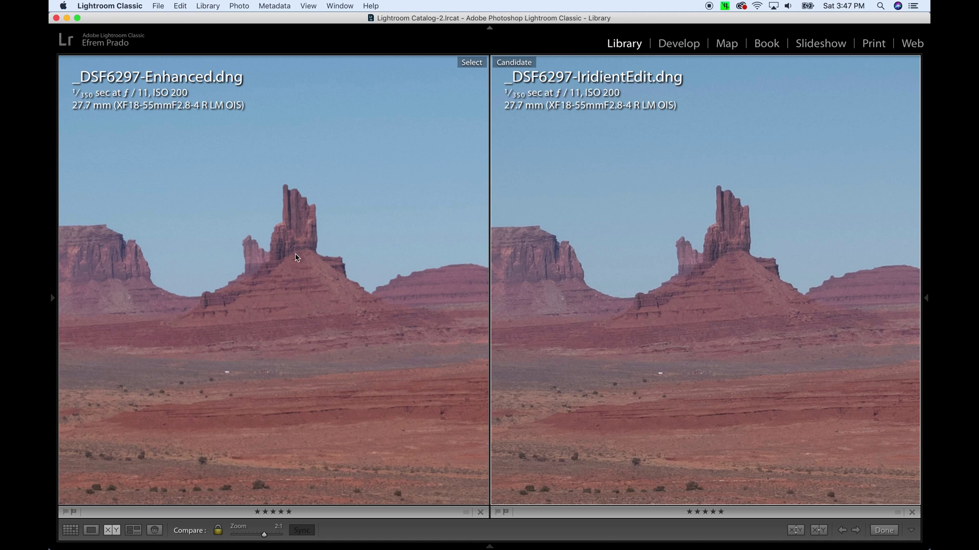
pyautogui.moveTo(309, 273); pyautogui.dragTo(337, 251)
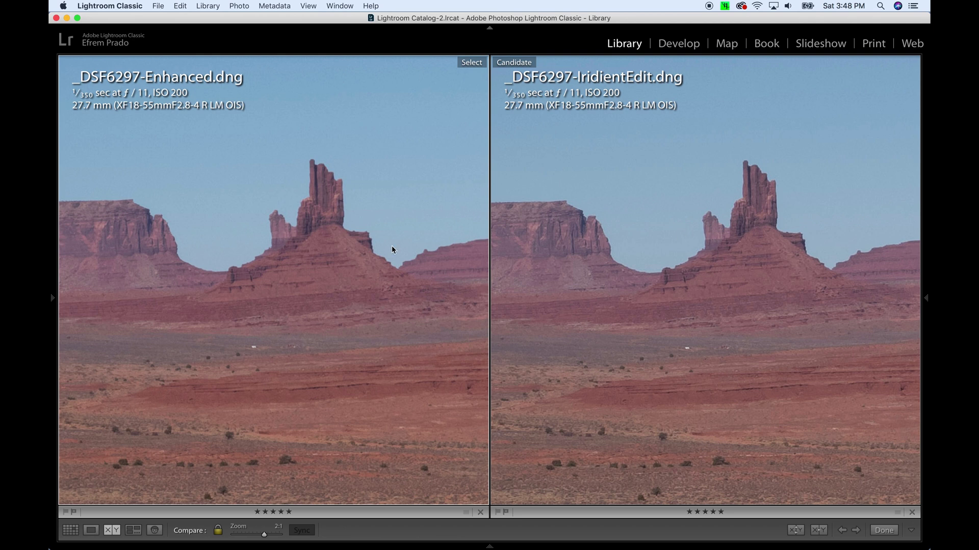
pyautogui.press('super+minus')
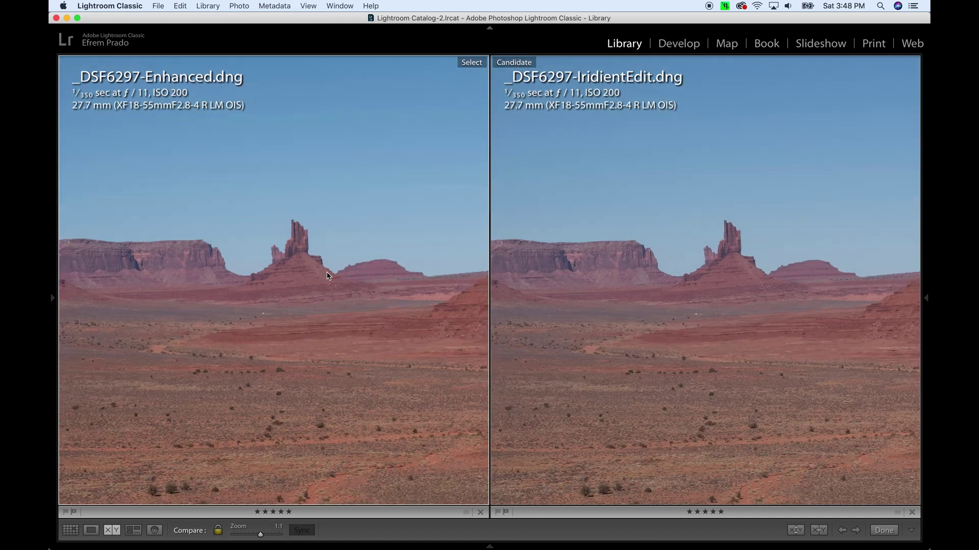
# Step: Zoom both images out to Fill and reposition the desert scene in both panes
pyautogui.press('super+minus')
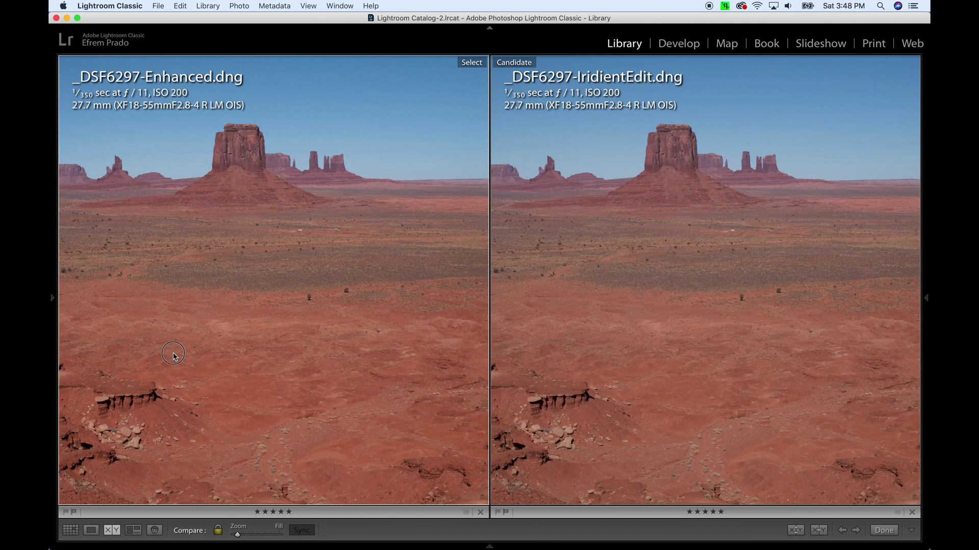
pyautogui.click(424, 277)
pyautogui.moveTo(424, 277); pyautogui.dragTo(331, 336)
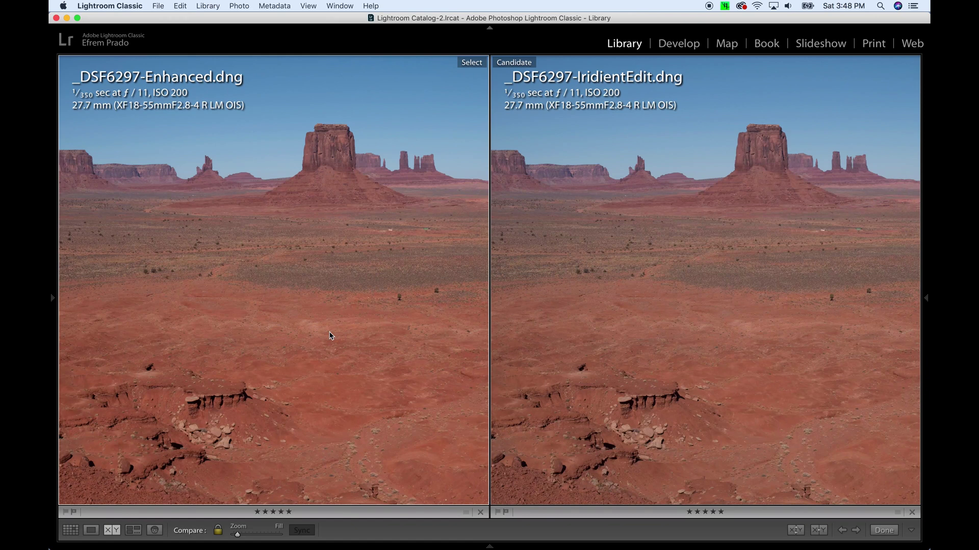
# Step: Check the foreground rock ledge at 1:1 in both panes, then zoom back out to the whole scene
pyautogui.click(199, 441)
pyautogui.moveTo(198, 441); pyautogui.dragTo(592, 297)
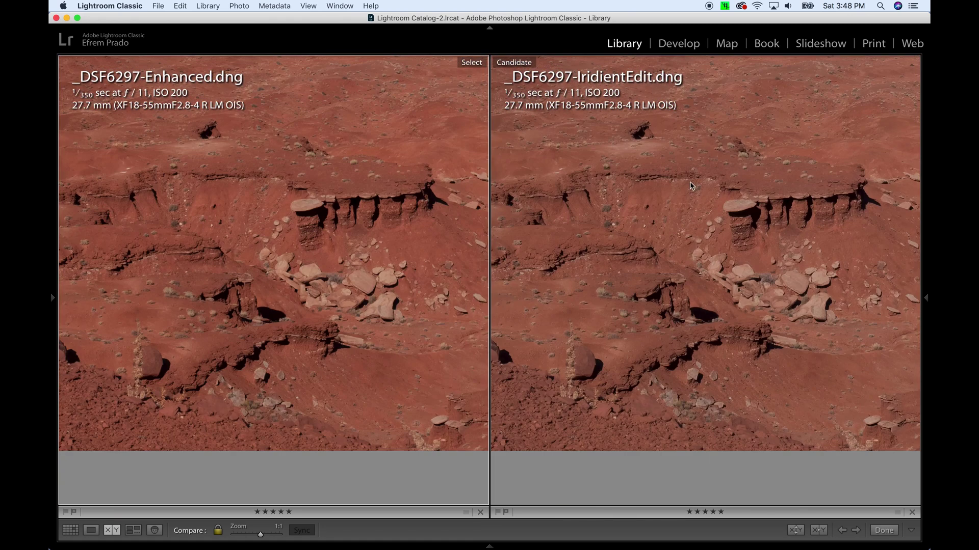
pyautogui.moveTo(705, 268); pyautogui.dragTo(758, 208)
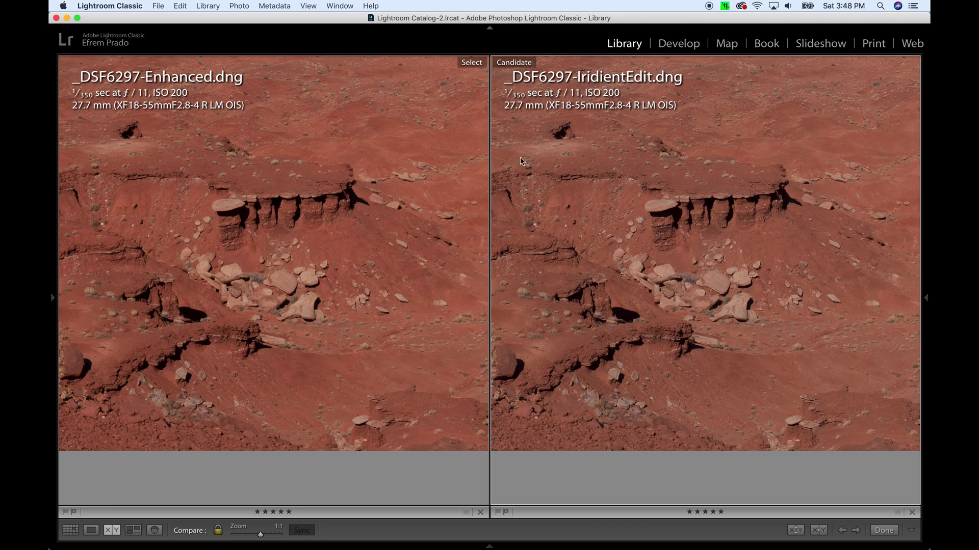
pyautogui.click(401, 244)
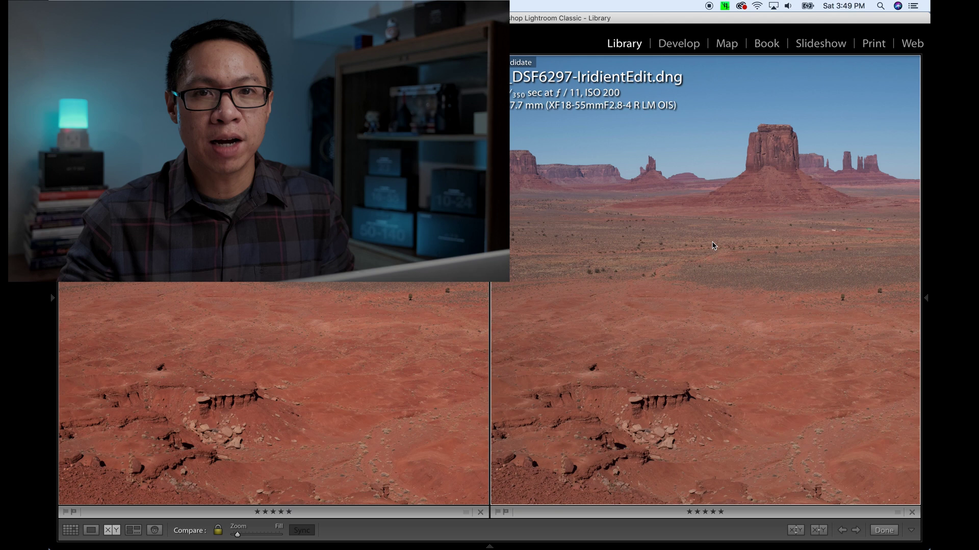
# Step: Pair _DSF6098-Enhanced.dng with _DSF6098-IridientEdit.dng from the filmstrip, zoomed to Fit
pyautogui.moveTo(504, 544)
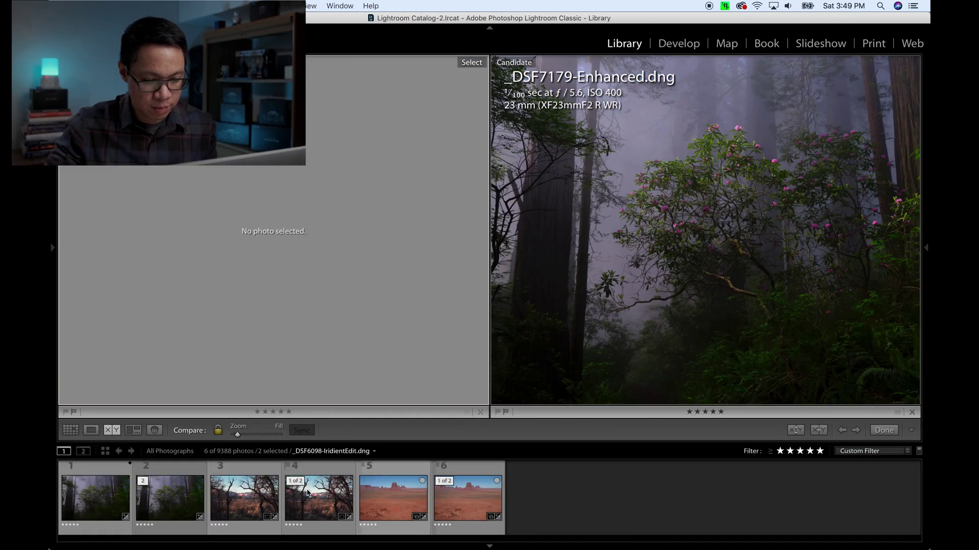
pyautogui.click(304, 495)
pyautogui.click(304, 495)
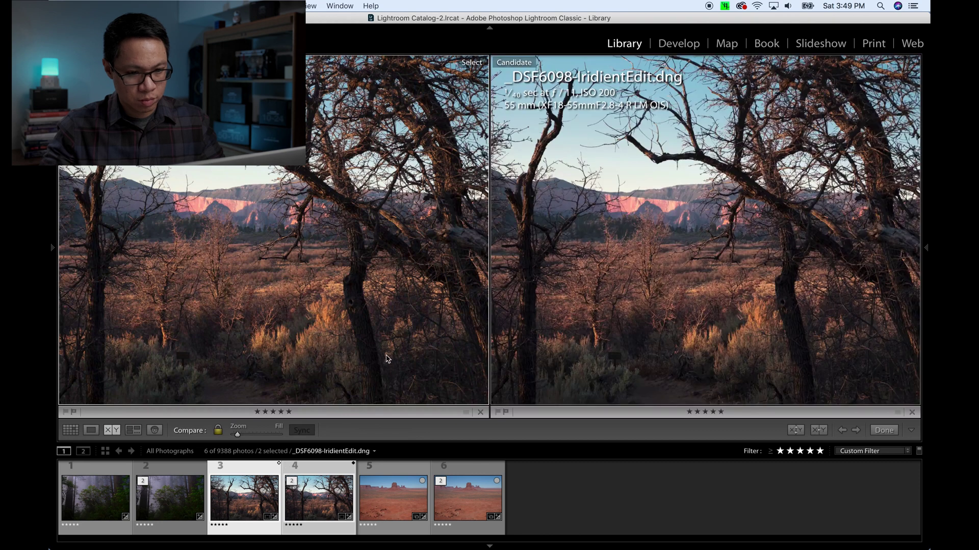
pyautogui.click(359, 287)
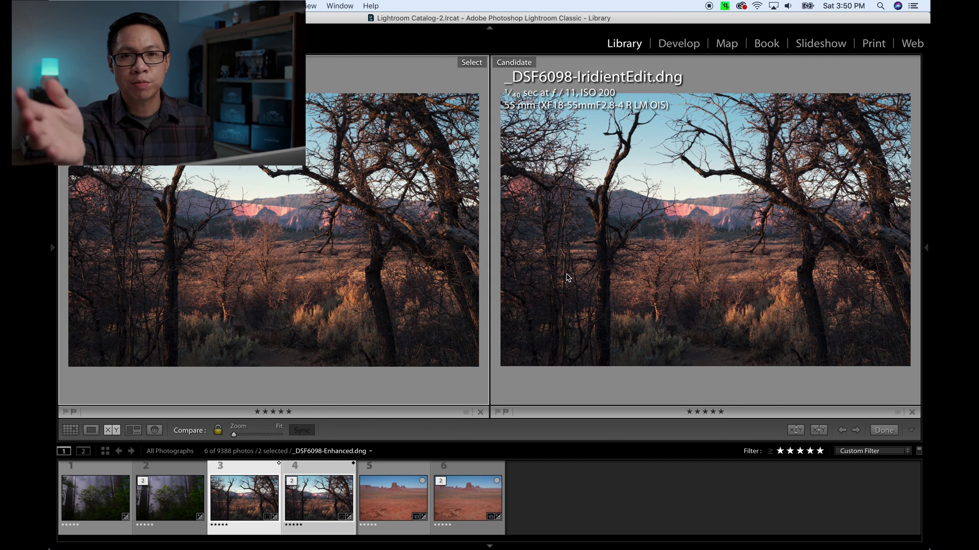
# Step: Set both bare-tree versions to Fill, then 1:1 in the Navigator, panned toward the pink cliffs
pyautogui.click(654, 269)
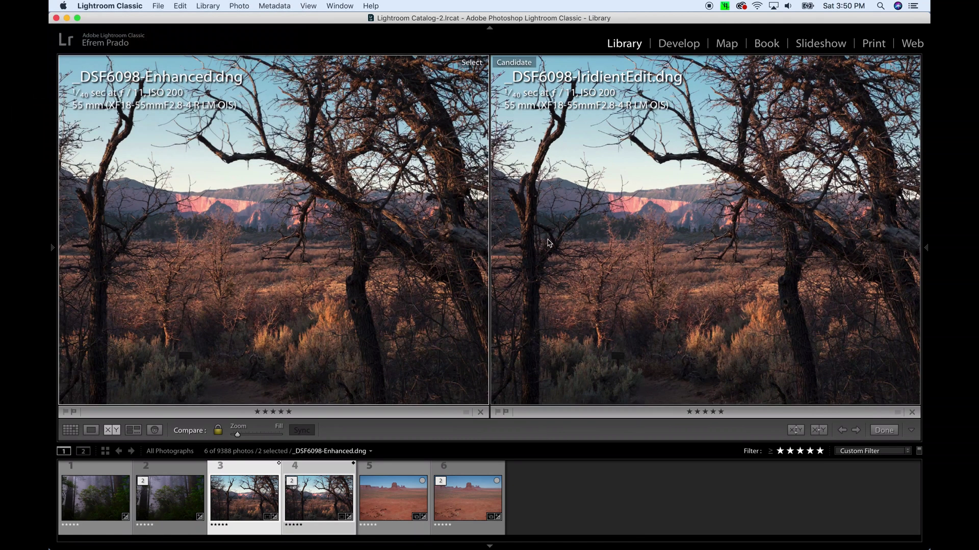
pyautogui.moveTo(51, 252)
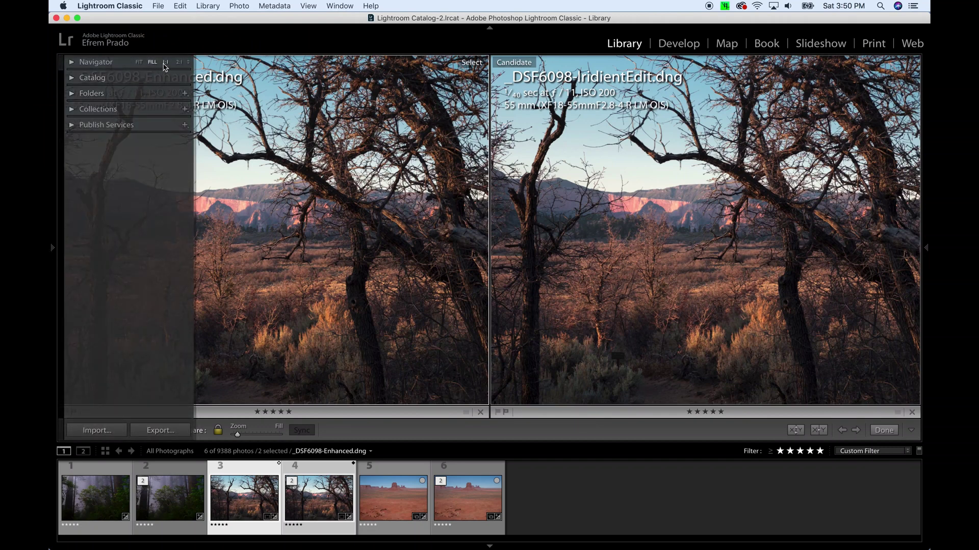
pyautogui.click(340, 260)
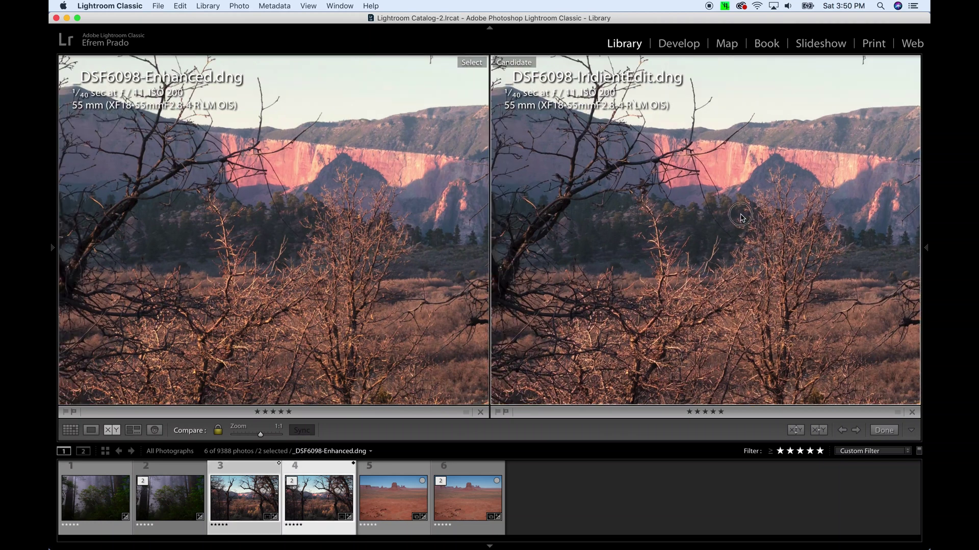
pyautogui.moveTo(724, 214); pyautogui.dragTo(758, 213)
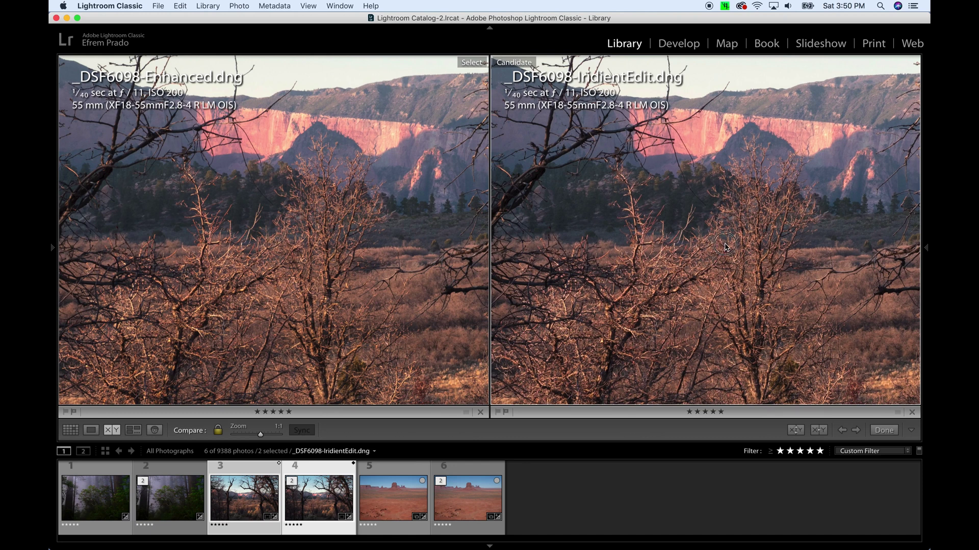
pyautogui.moveTo(724, 247); pyautogui.dragTo(728, 232)
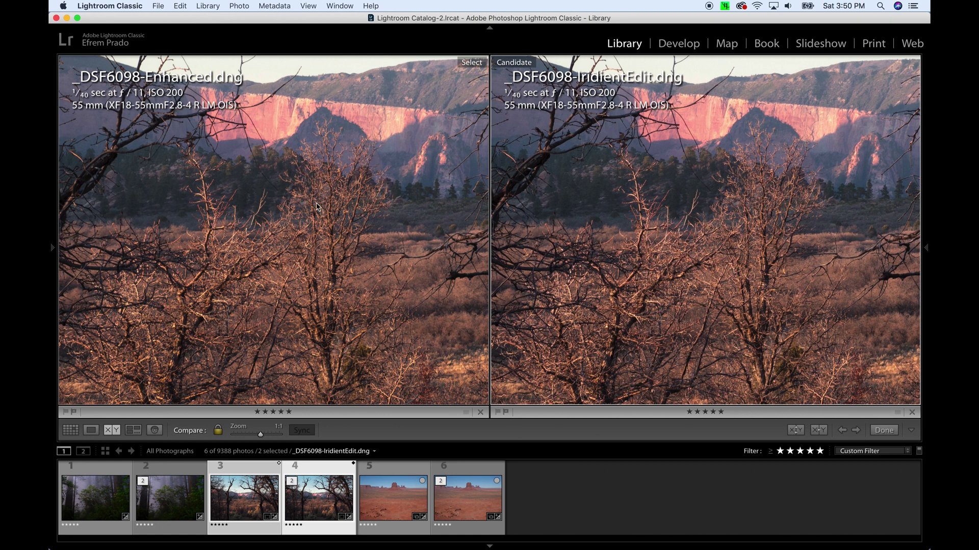
# Step: Zoom both _DSF6098 views to 2:1 and pan them onto the sunlit cliffs
pyautogui.click(435, 195)
pyautogui.moveTo(436, 194); pyautogui.dragTo(184, 320)
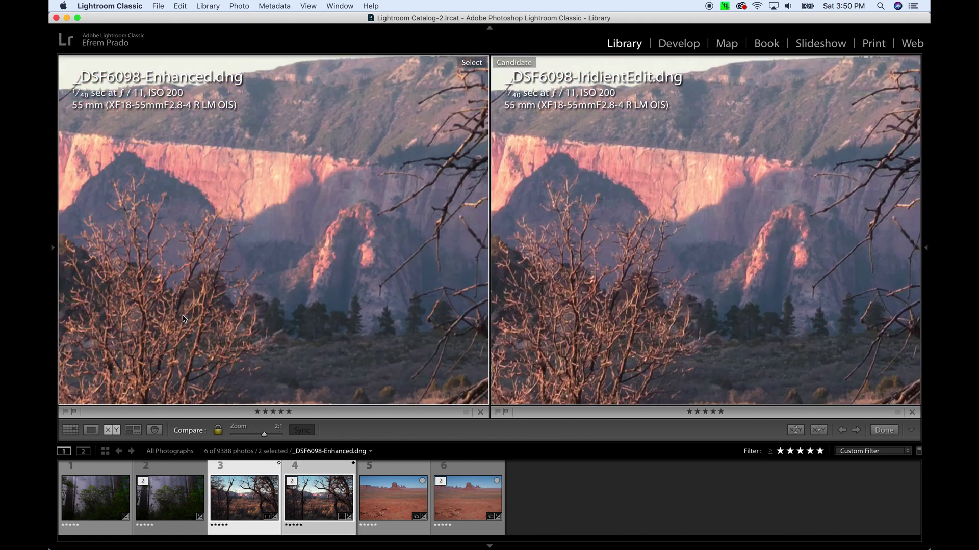
pyautogui.moveTo(310, 233); pyautogui.dragTo(348, 198)
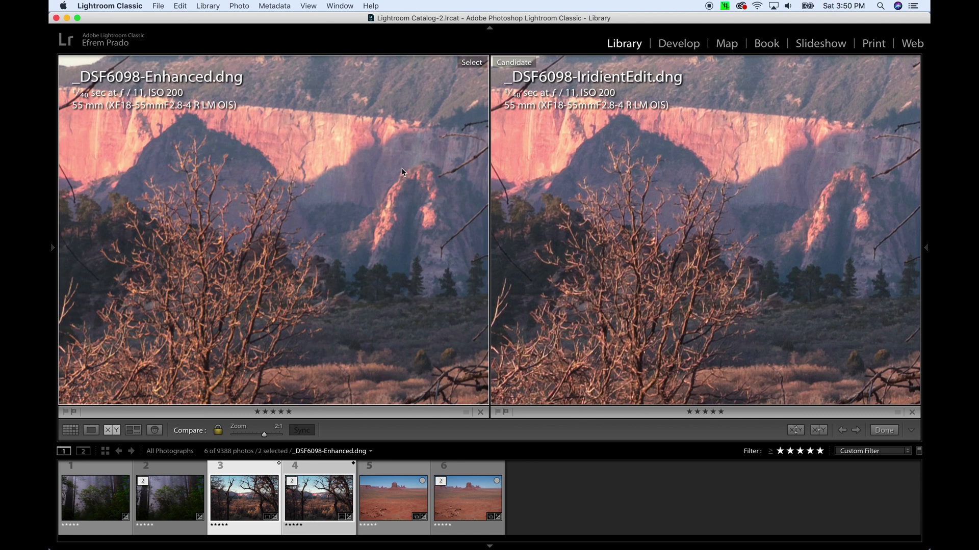
pyautogui.moveTo(400, 194); pyautogui.dragTo(349, 164)
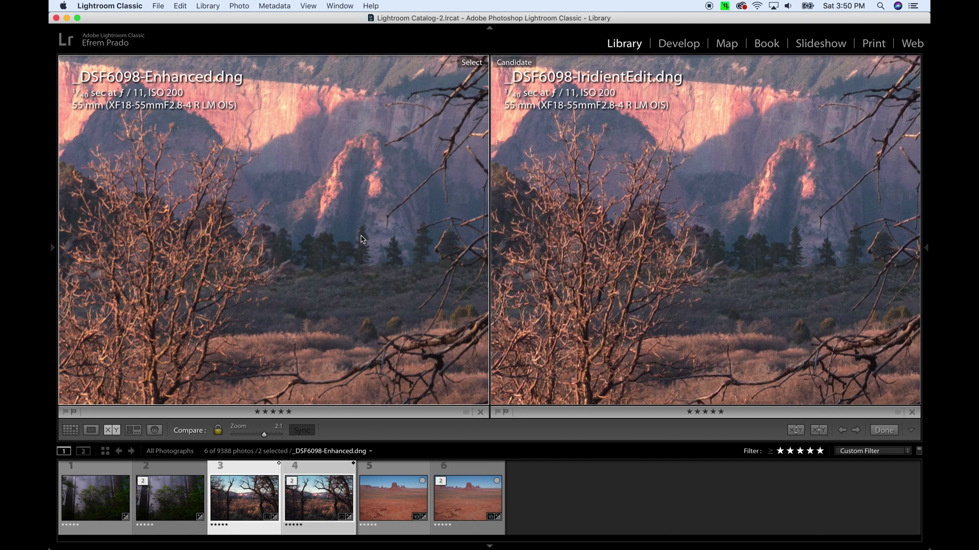
# Step: Pan both 2:1 views to show more cliff face and the rock spire below it
pyautogui.scroll(5, 383, 244)
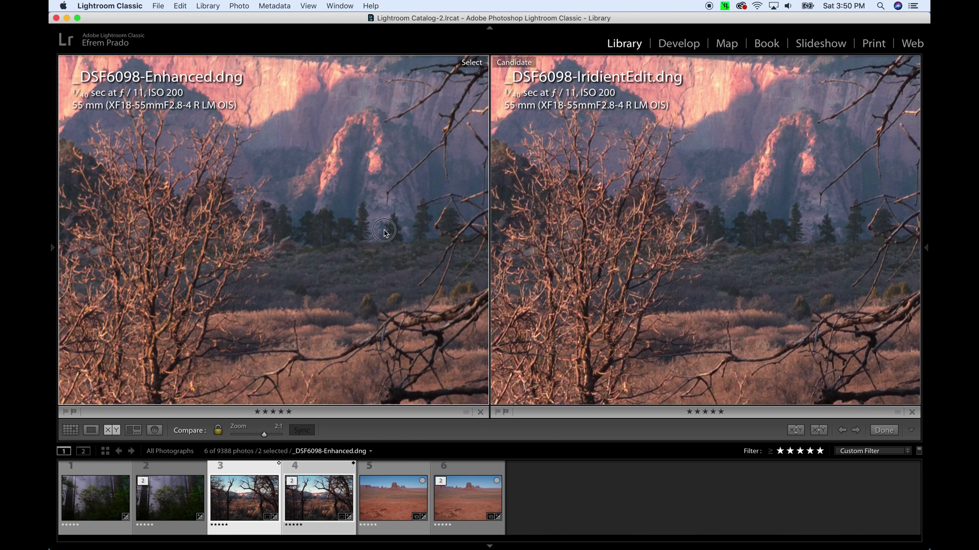
pyautogui.scroll(3, 320, 203)
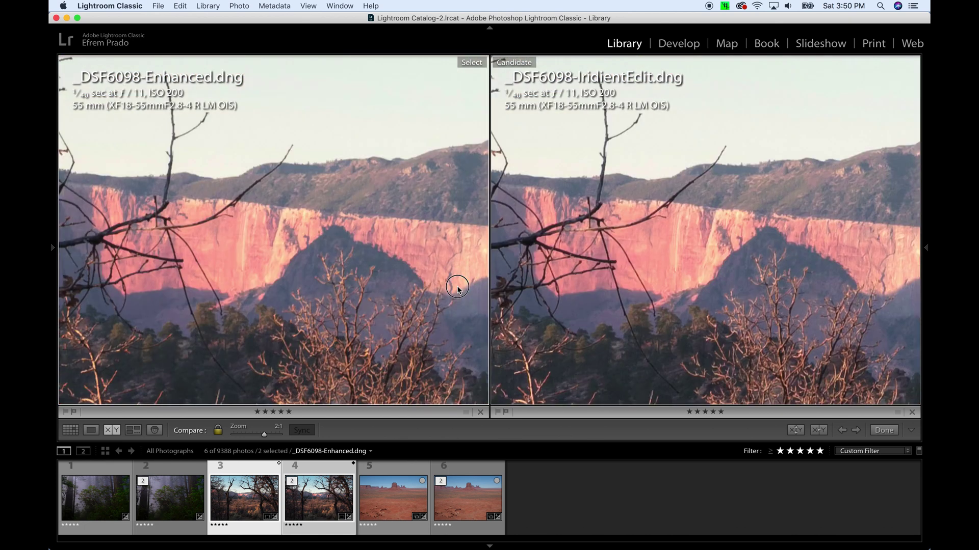
pyautogui.moveTo(322, 210); pyautogui.dragTo(293, 196)
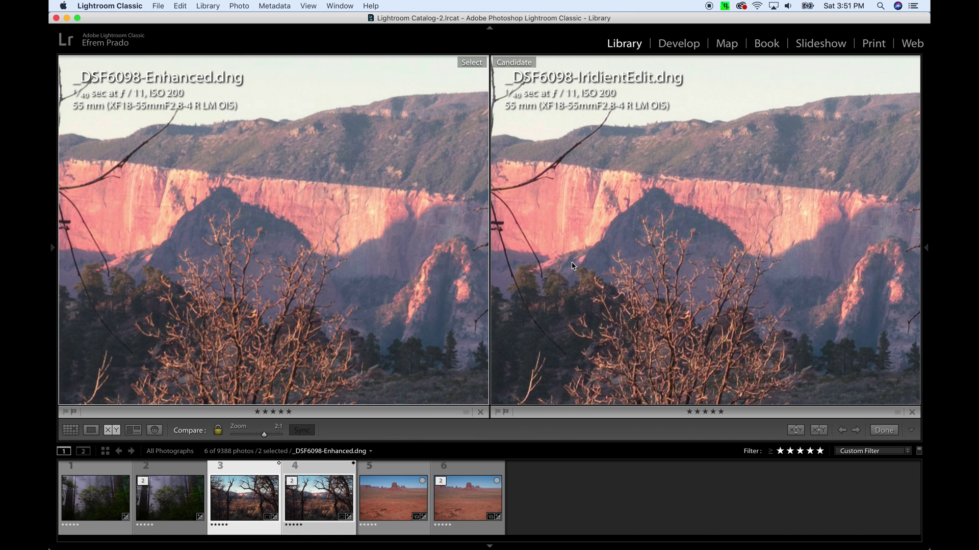
pyautogui.moveTo(572, 266); pyautogui.dragTo(545, 212)
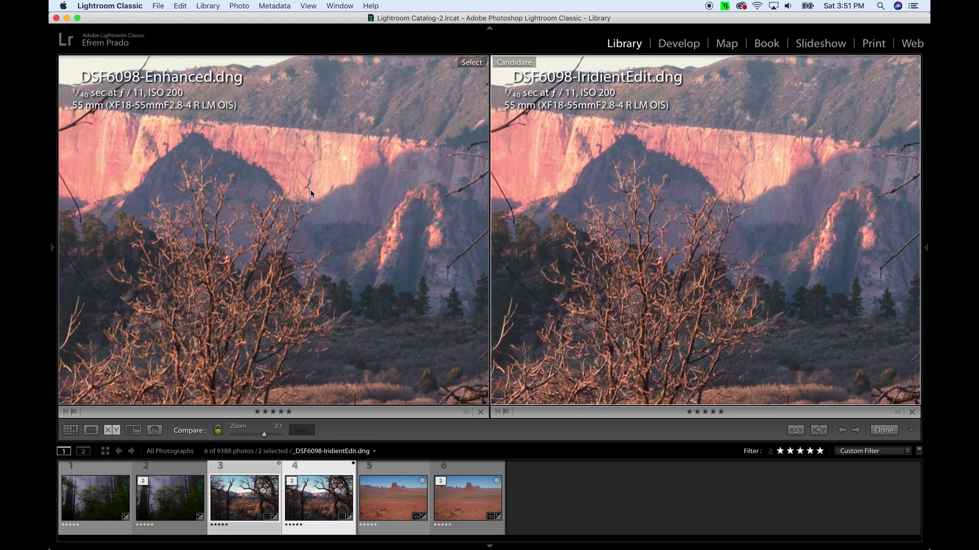
# Step: Zoom both views into the bare tree branches, pan across them, then return to the whole photo
pyautogui.click(318, 119)
pyautogui.click(331, 153)
pyautogui.moveTo(332, 153); pyautogui.dragTo(300, 198)
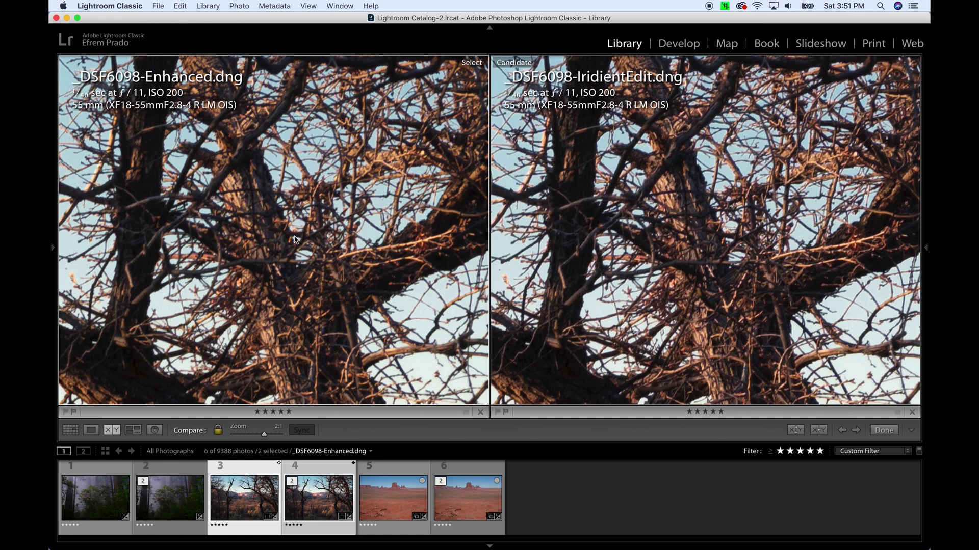
pyautogui.moveTo(744, 255); pyautogui.dragTo(683, 183)
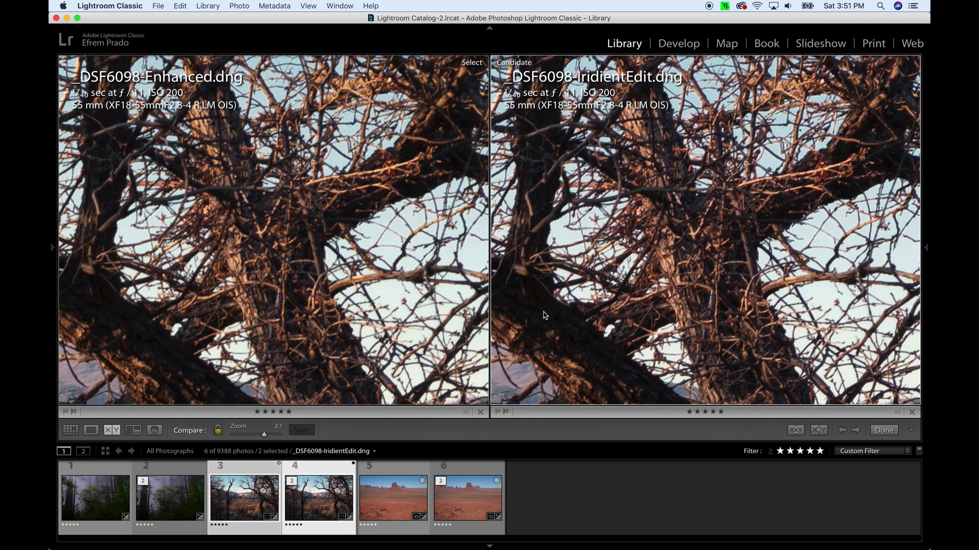
pyautogui.click(678, 240)
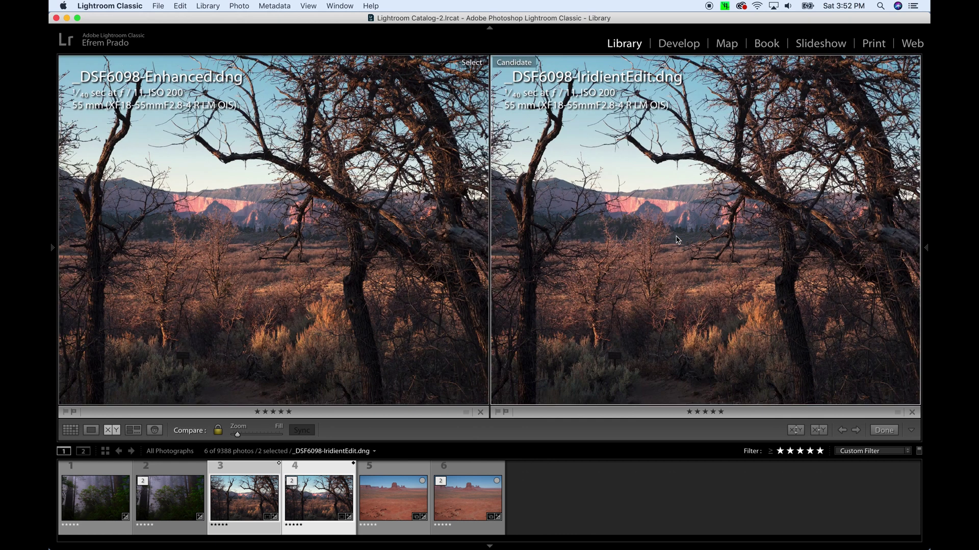
# Step: Show the whole _DSF7179 Enhanced and IridientEdit photos, then enlarge both to fill the panes
pyautogui.click(376, 266)
pyautogui.click(376, 266)
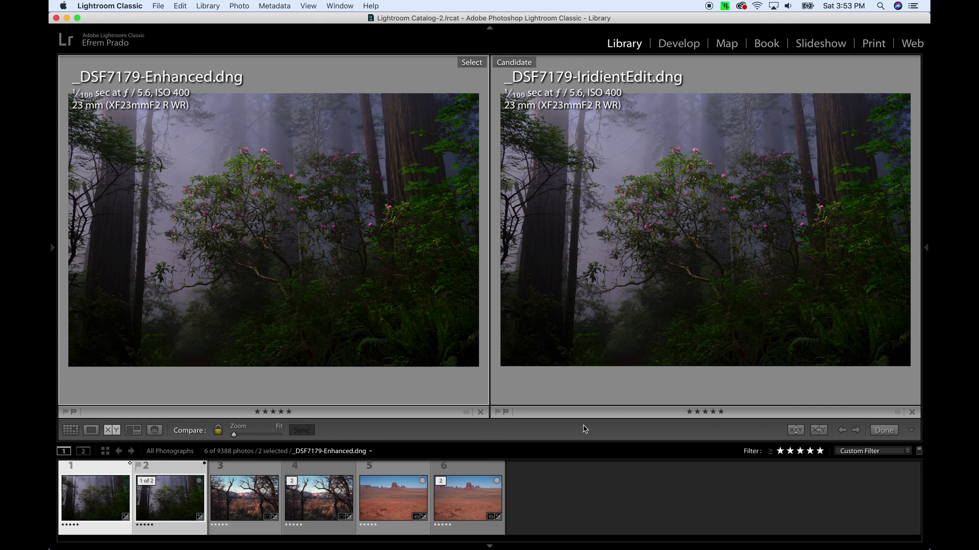
pyautogui.press('super+equal')
# Step: Zoom both _DSF7179 views to 1:1 on the rhododendron flowers and scroll down and right
pyautogui.click(347, 213)
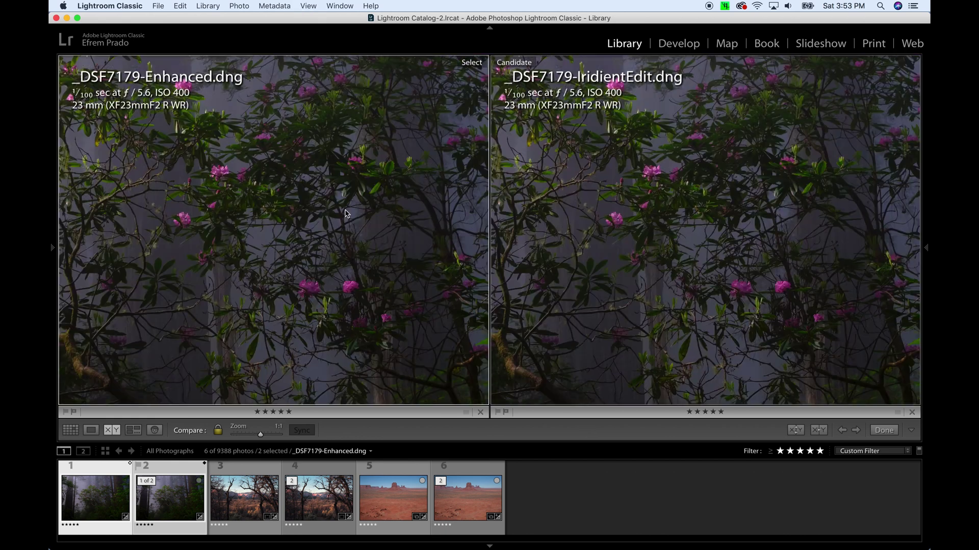
pyautogui.click(300, 179)
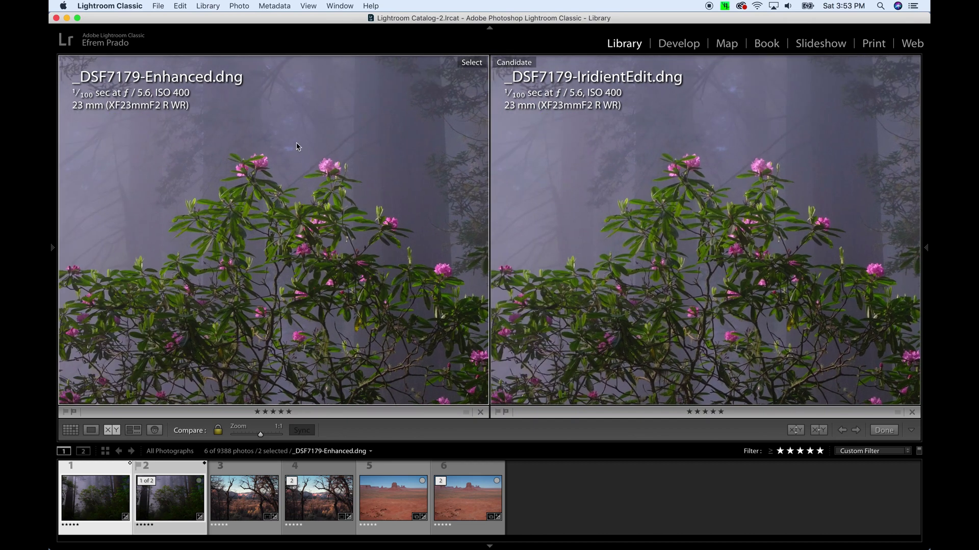
pyautogui.scroll(-2, 357, 193)
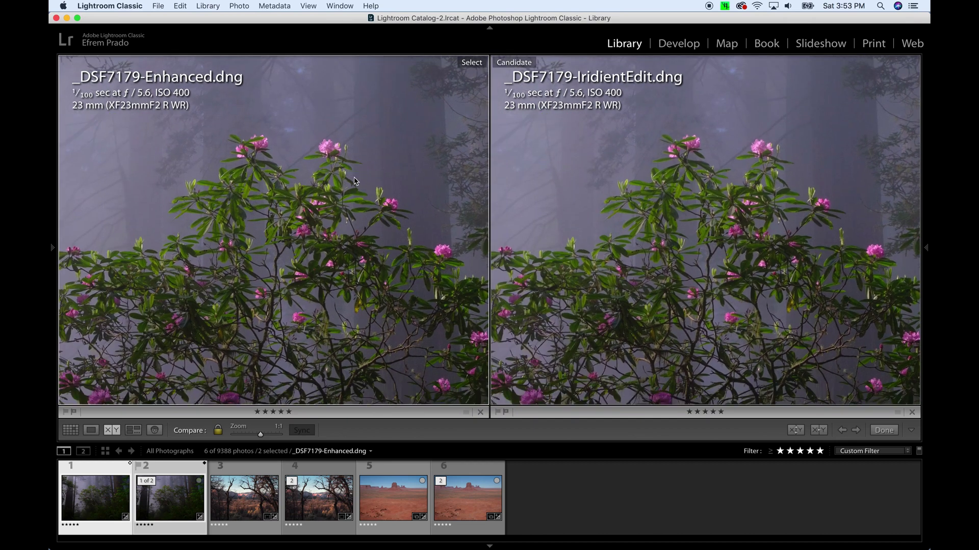
pyautogui.scroll(-2, 416, 234)
pyautogui.hscroll(2, 415, 234)
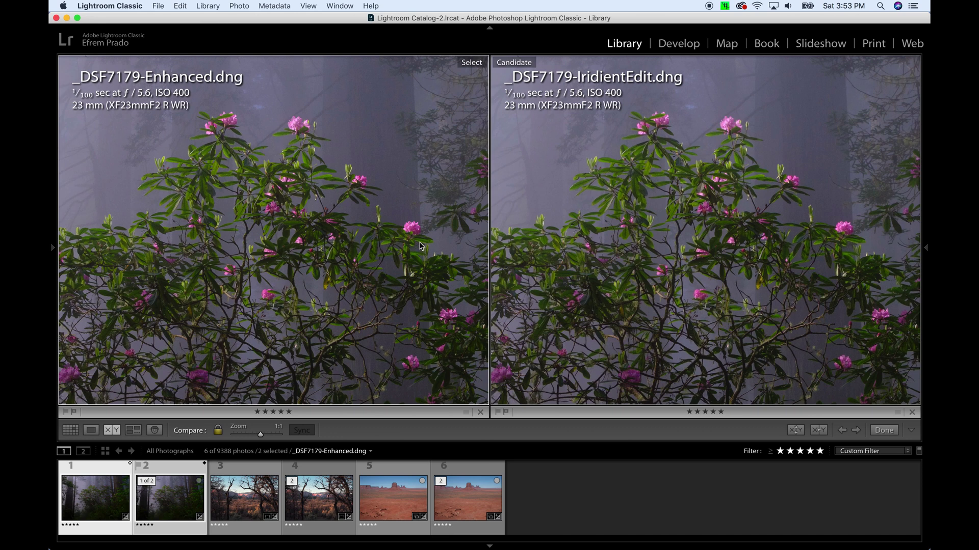
# Step: Make the IridientEdit version active and move both views onto the bush's lower branches
pyautogui.click(716, 304)
pyautogui.click(810, 268)
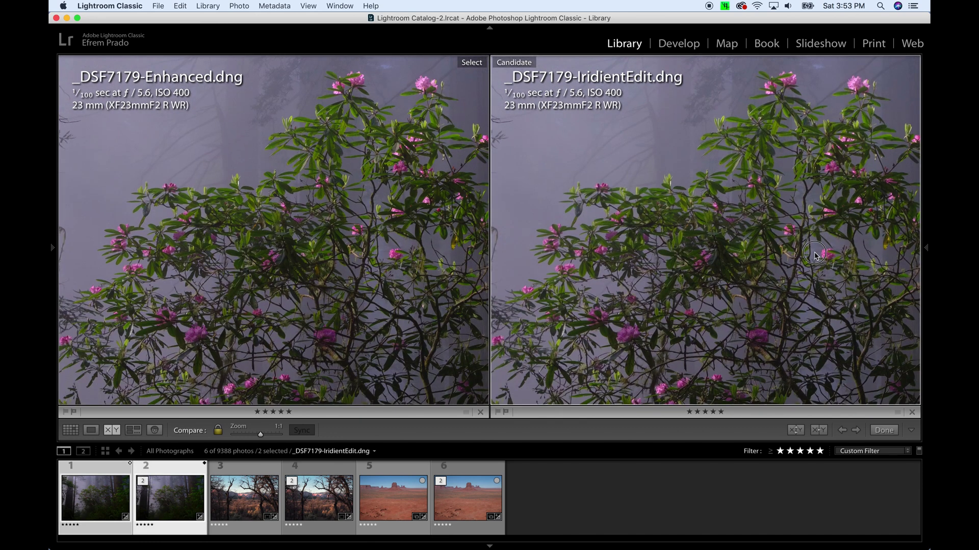
pyautogui.scroll(-5, 810, 268)
pyautogui.hscroll(1, 811, 268)
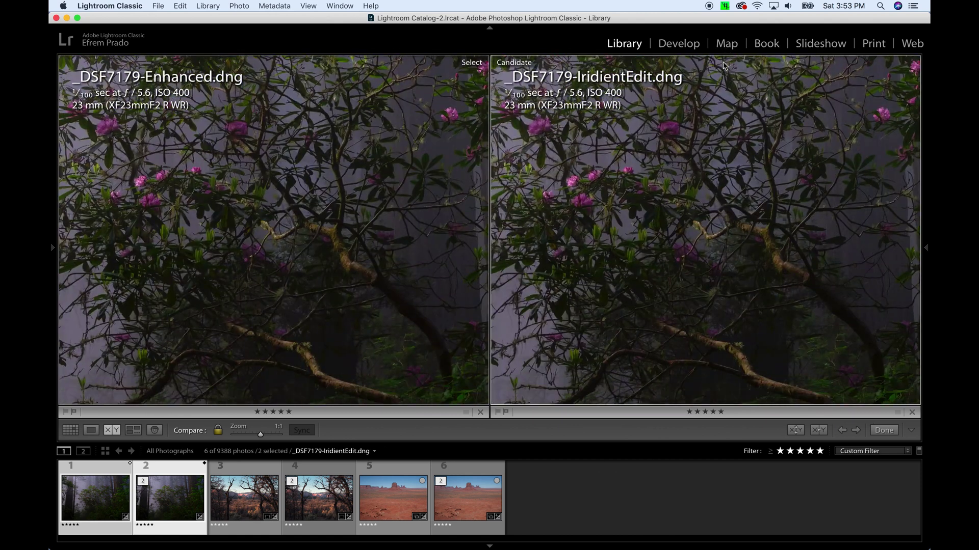
pyautogui.scroll(-3, 754, 221)
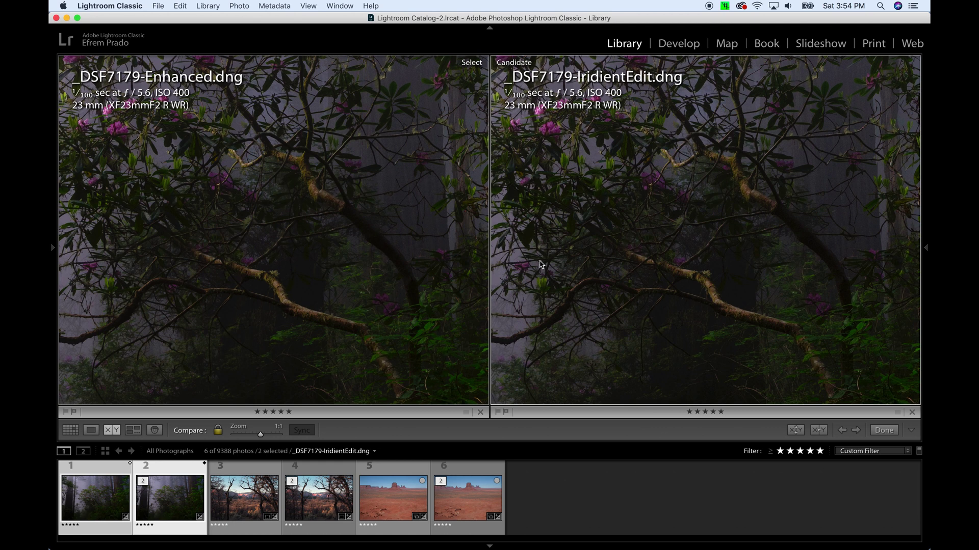
# Step: Magnify both views to 2:1 and pan along the mossy branches toward the pink flowers
pyautogui.press('super+equal')
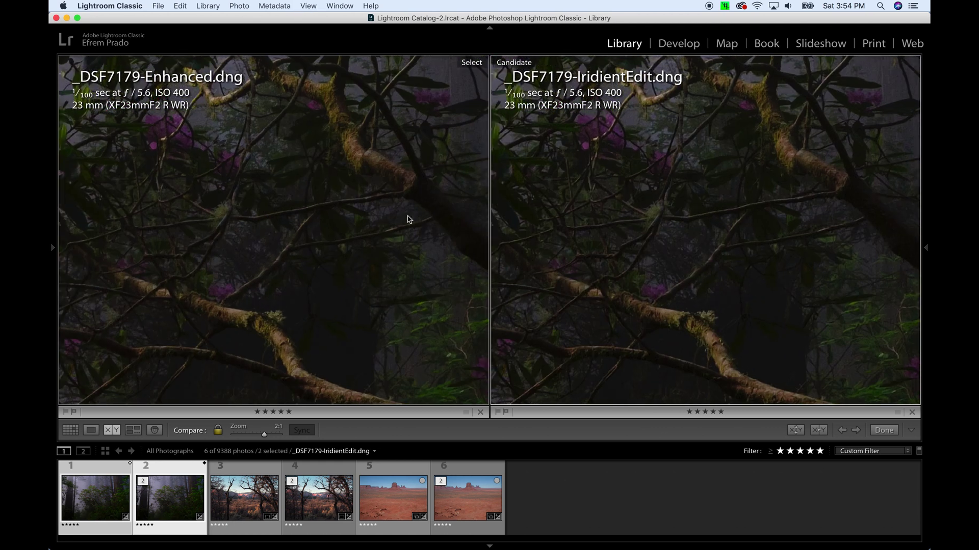
pyautogui.moveTo(360, 214); pyautogui.dragTo(302, 292)
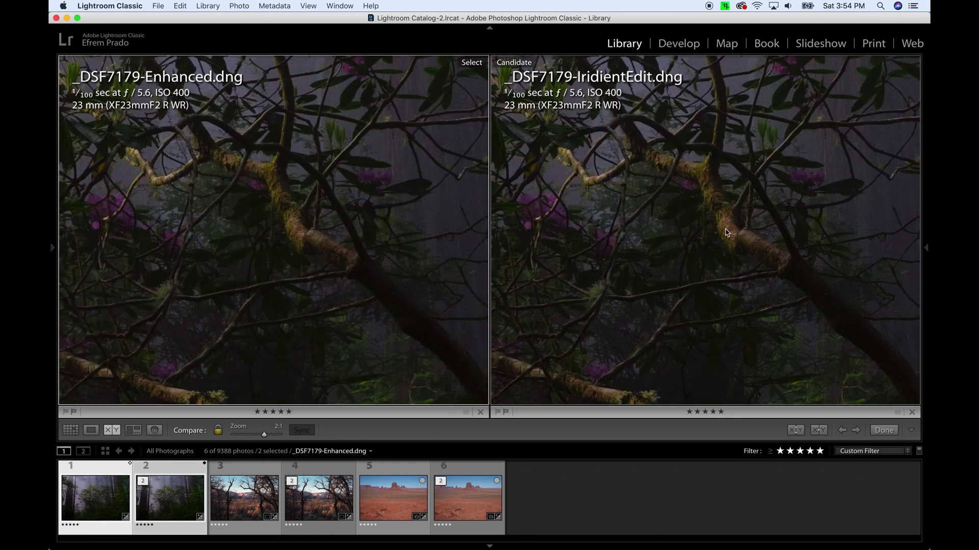
pyautogui.moveTo(729, 274); pyautogui.dragTo(684, 251)
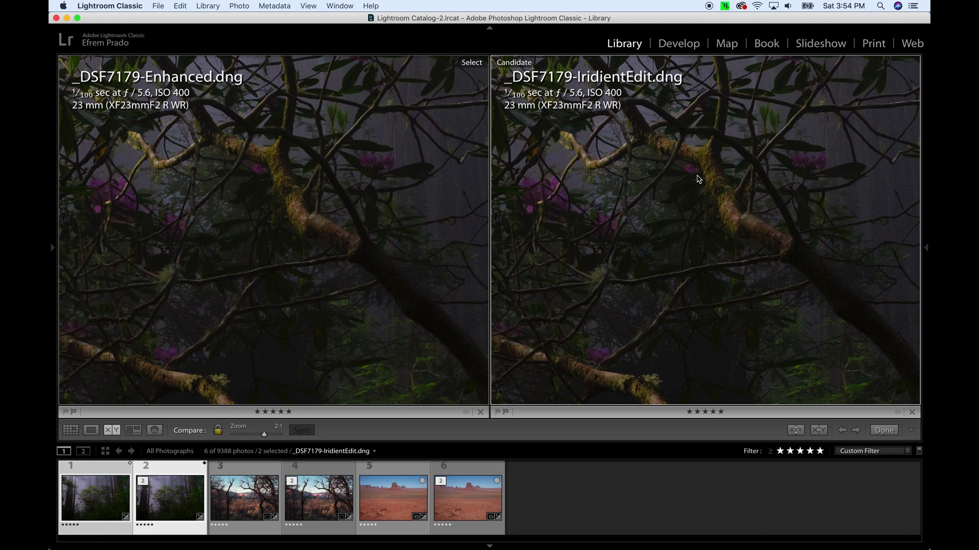
pyautogui.moveTo(699, 175); pyautogui.dragTo(731, 308)
pyautogui.moveTo(723, 164); pyautogui.dragTo(716, 349)
pyautogui.moveTo(726, 216); pyautogui.dragTo(581, 383)
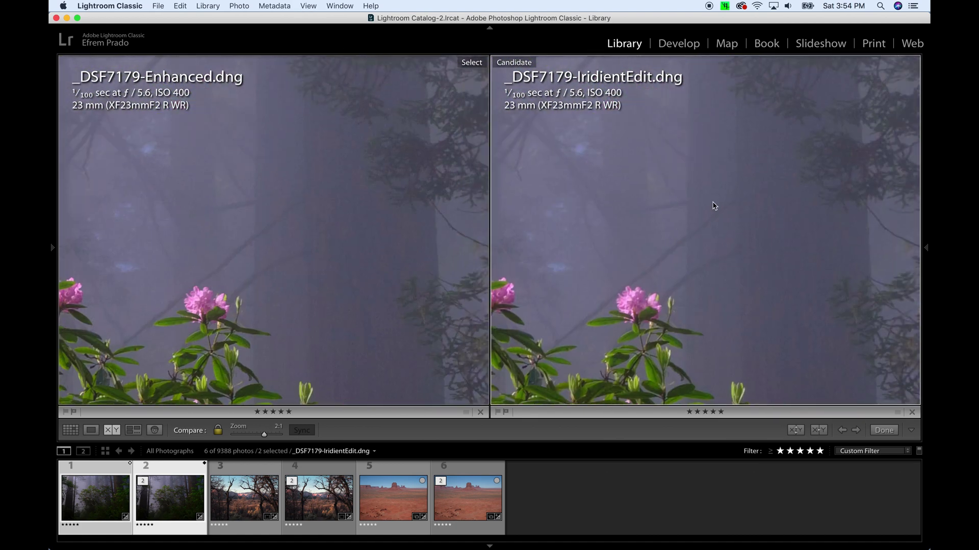
pyautogui.moveTo(712, 205); pyautogui.dragTo(703, 184)
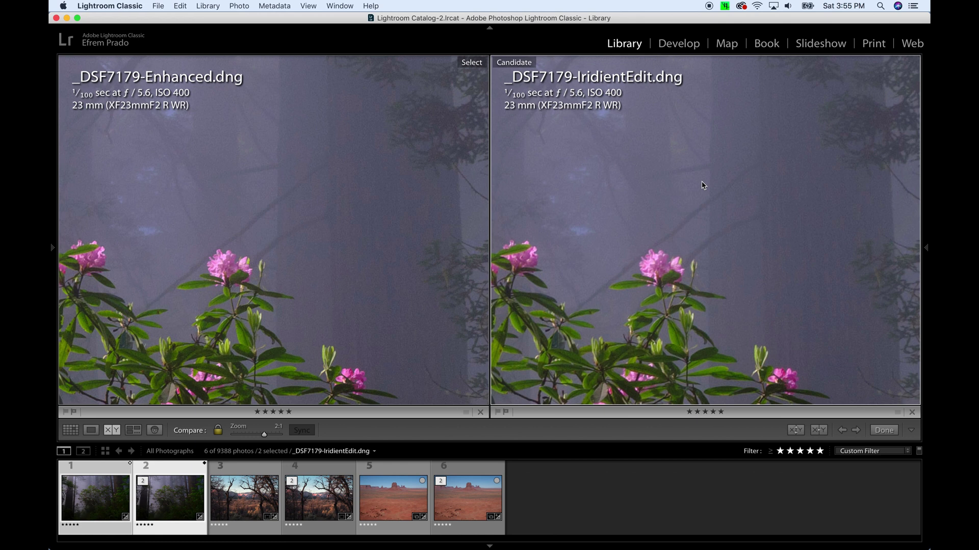
# Step: Pan both 2:1 views up past the flowers into the foggy redwood trunks
pyautogui.scroll(-3, 701, 185)
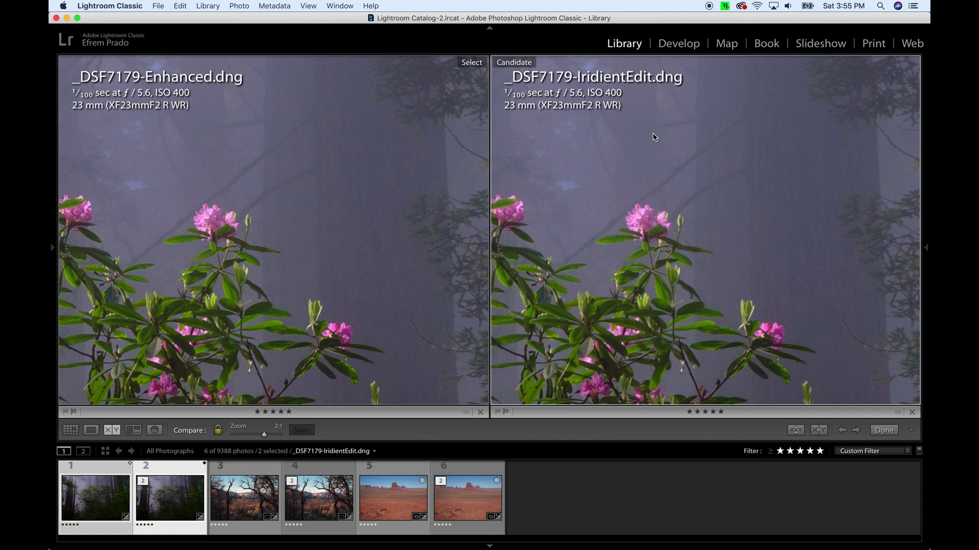
pyautogui.click(664, 146)
pyautogui.moveTo(664, 146); pyautogui.dragTo(690, 258)
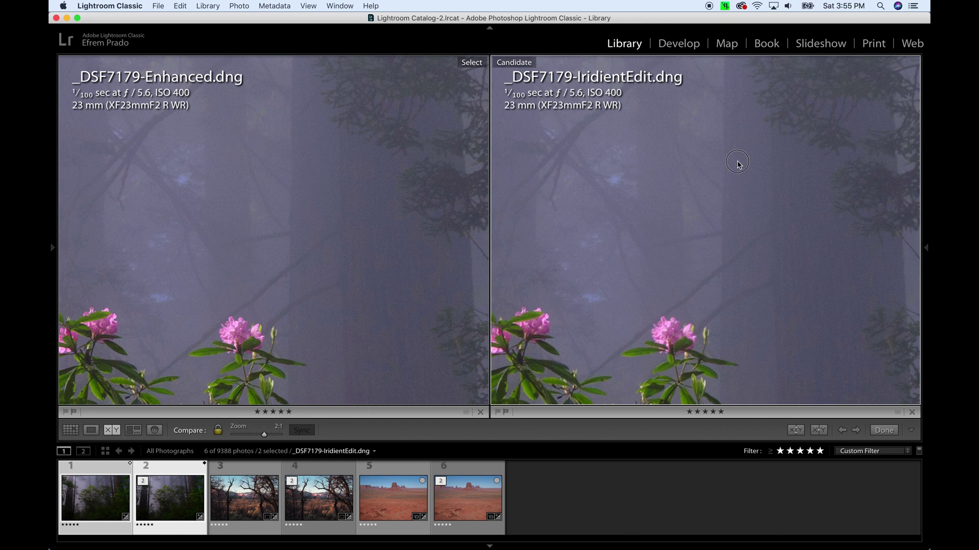
pyautogui.moveTo(738, 163); pyautogui.dragTo(705, 284)
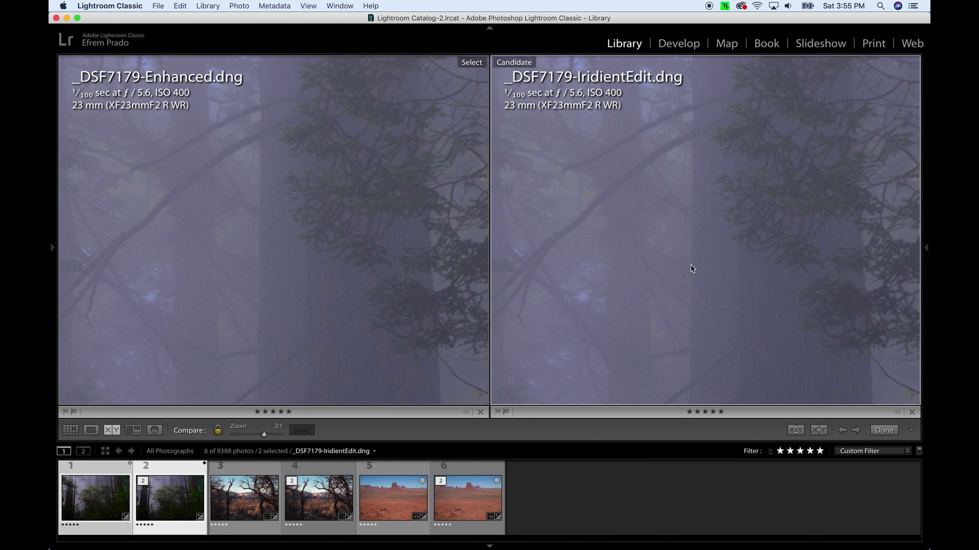
# Step: Magnify both _DSF7179 versions to 2:1 on the redwood trunks and pan up along the bark
pyautogui.click(347, 233)
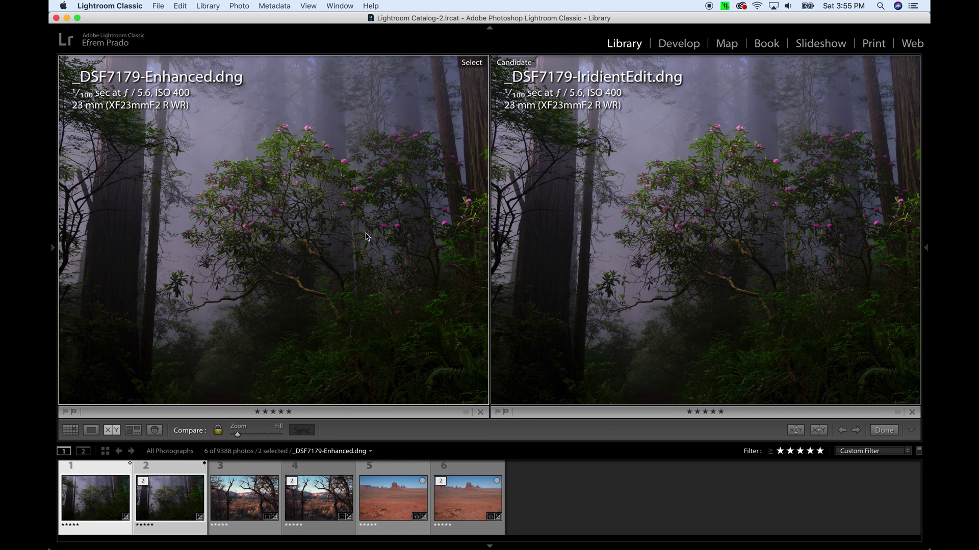
pyautogui.moveTo(475, 136); pyautogui.dragTo(341, 214)
pyautogui.moveTo(428, 192); pyautogui.dragTo(386, 245)
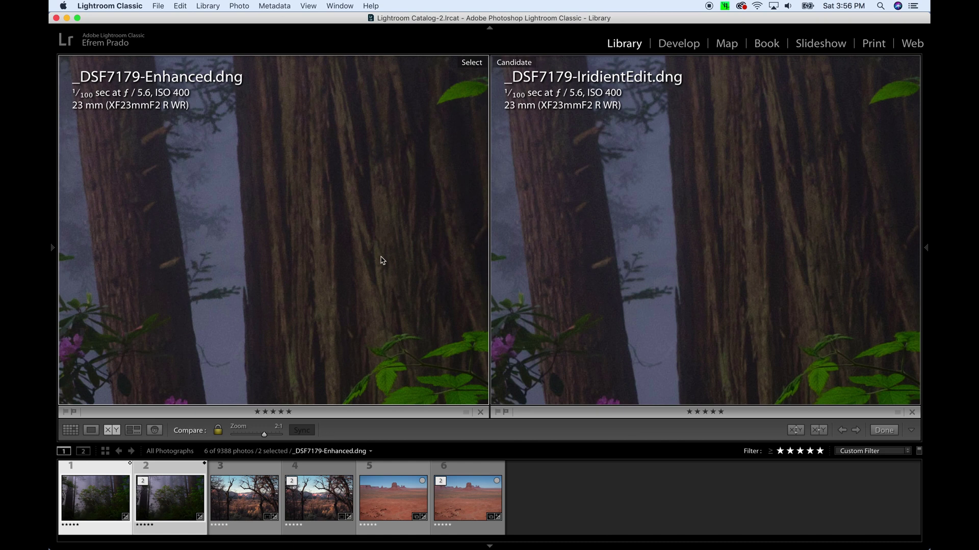
pyautogui.moveTo(375, 249); pyautogui.dragTo(367, 280)
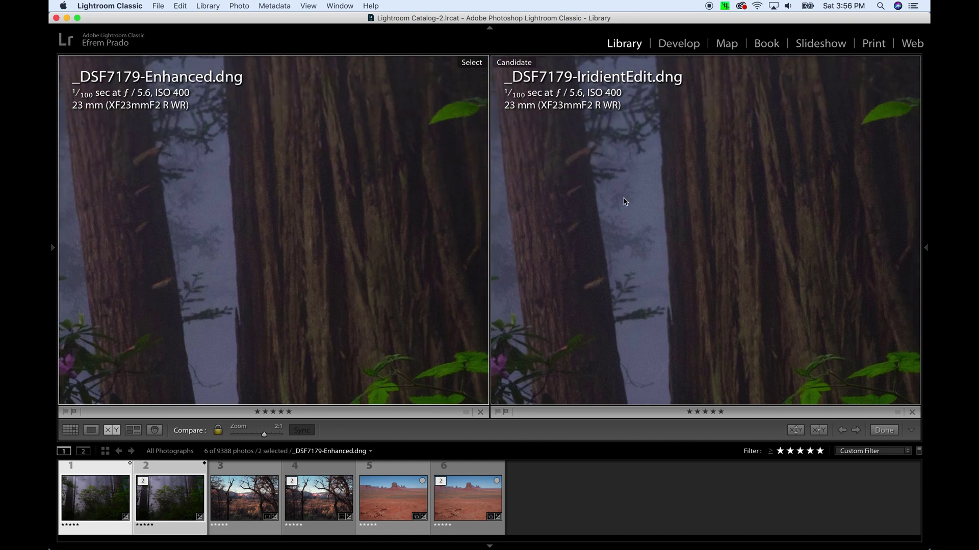
pyautogui.click(681, 181)
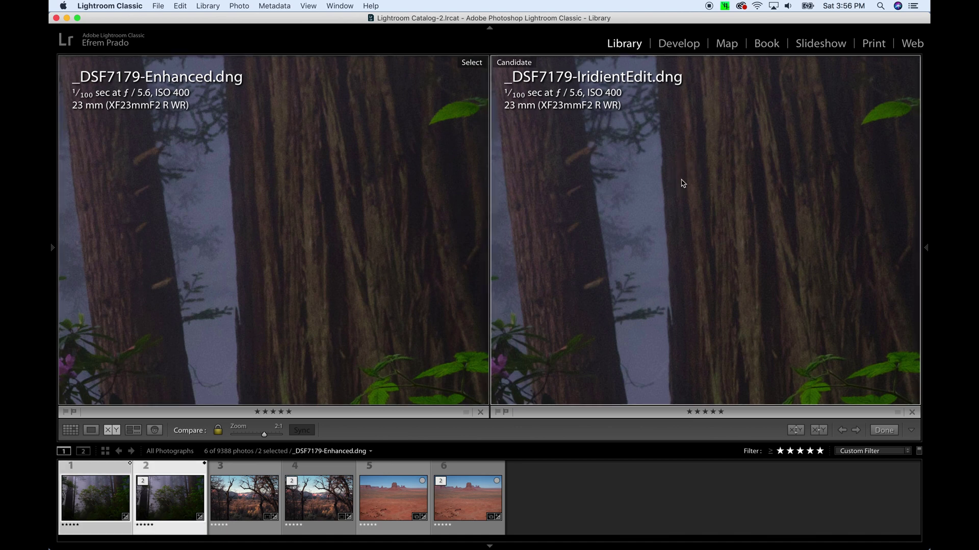
# Step: Reset both _DSF7179 views to the full scene, then zoom to 2:1 on the mossy rhododendron branches
pyautogui.click(632, 198)
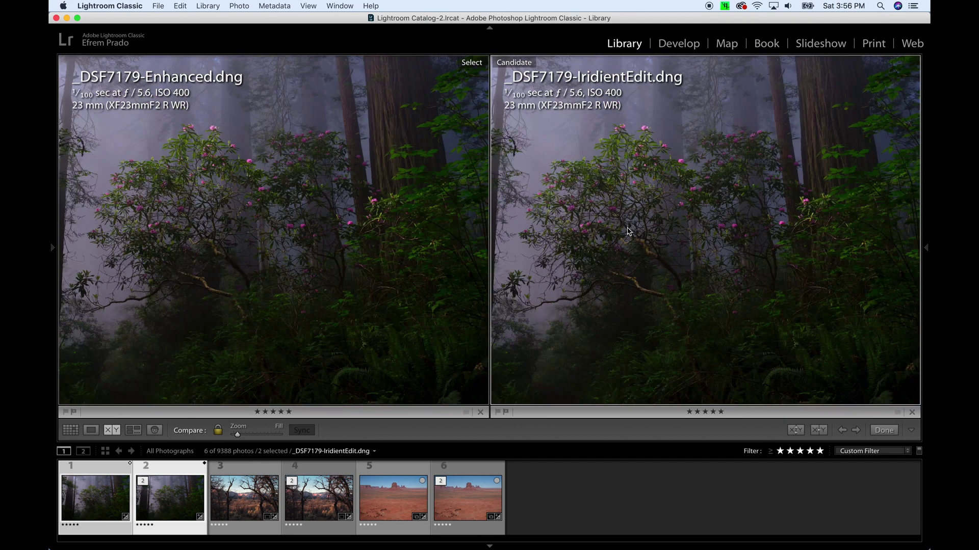
pyautogui.click(631, 178)
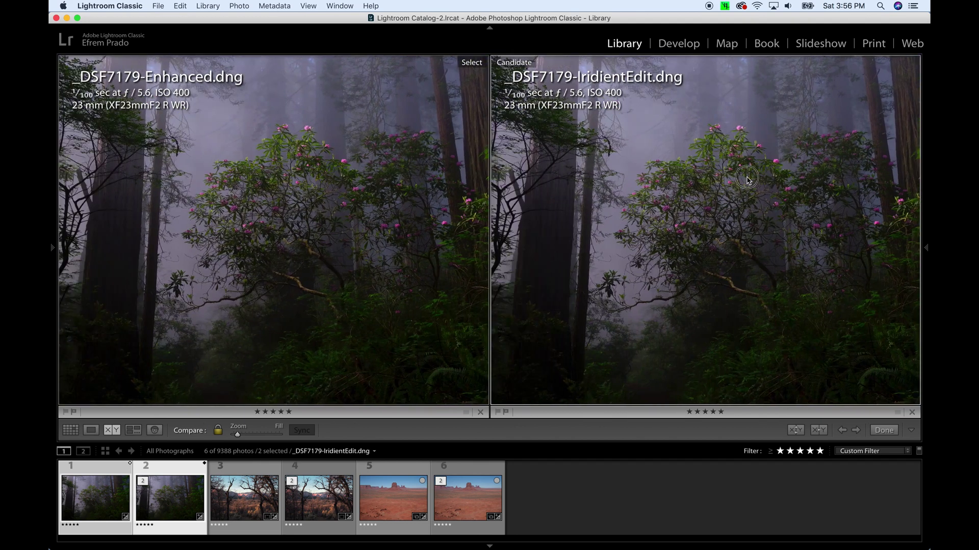
pyautogui.click(631, 178)
pyautogui.click(631, 178)
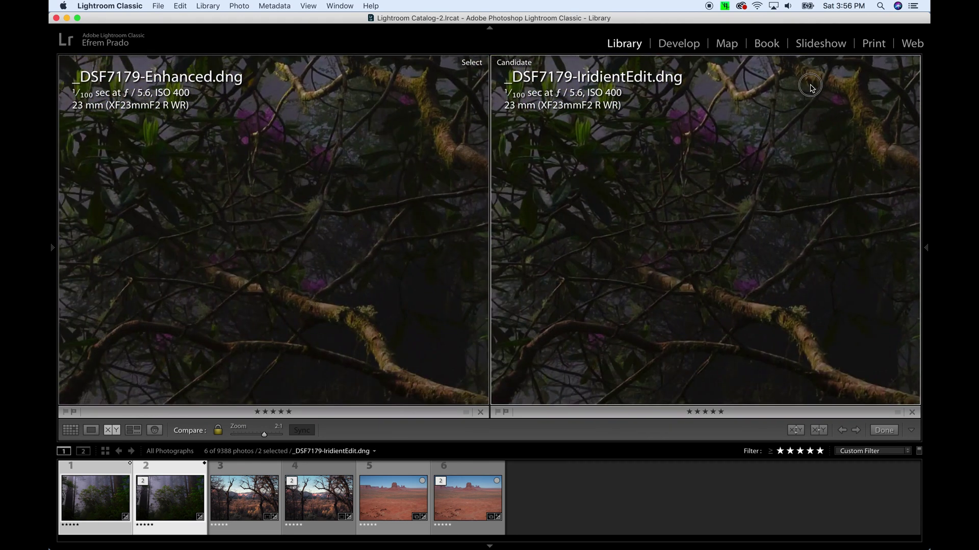